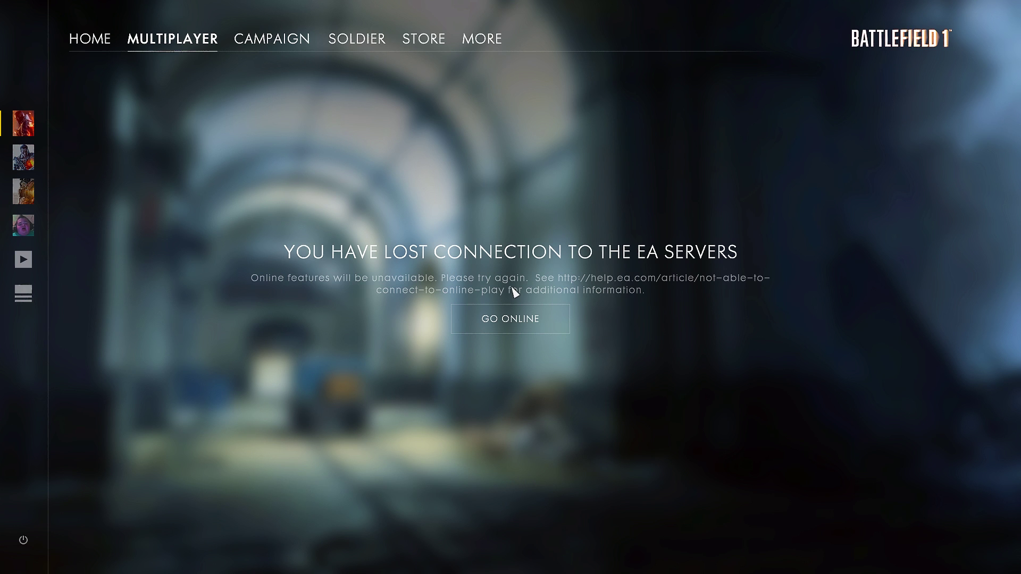
Step: Retry GO ONLINE in Battlefield 1, then bring up the Quit confirmation
click(512, 325)
click(22, 540)
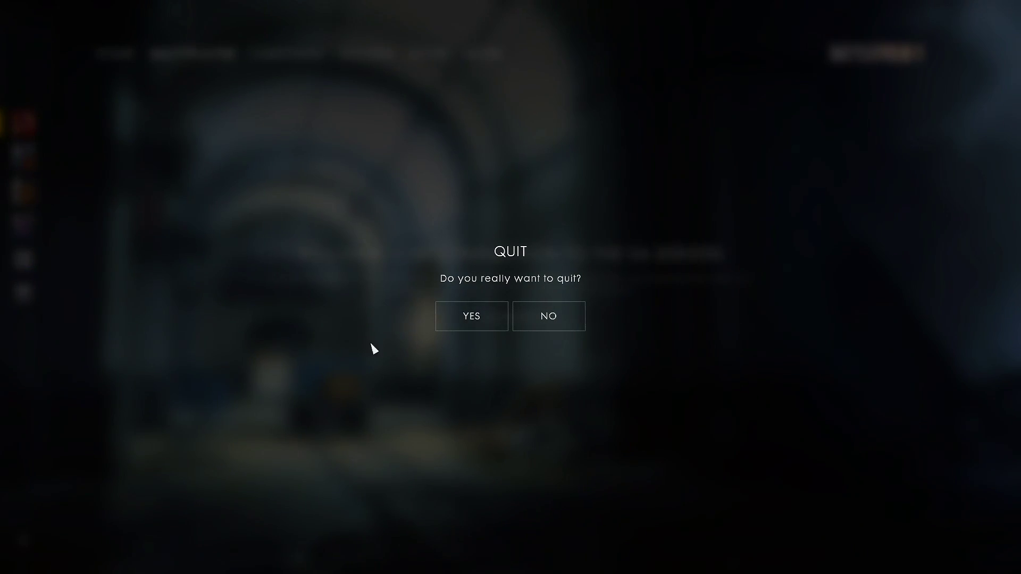
Step: Confirm quitting Battlefield 1 and exit the Origin client
click(462, 318)
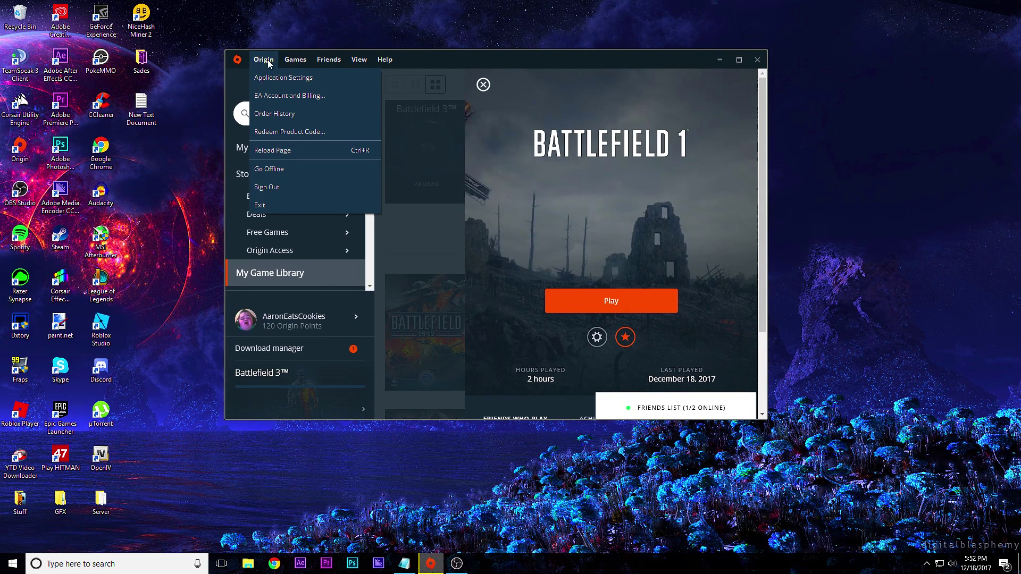
click(278, 205)
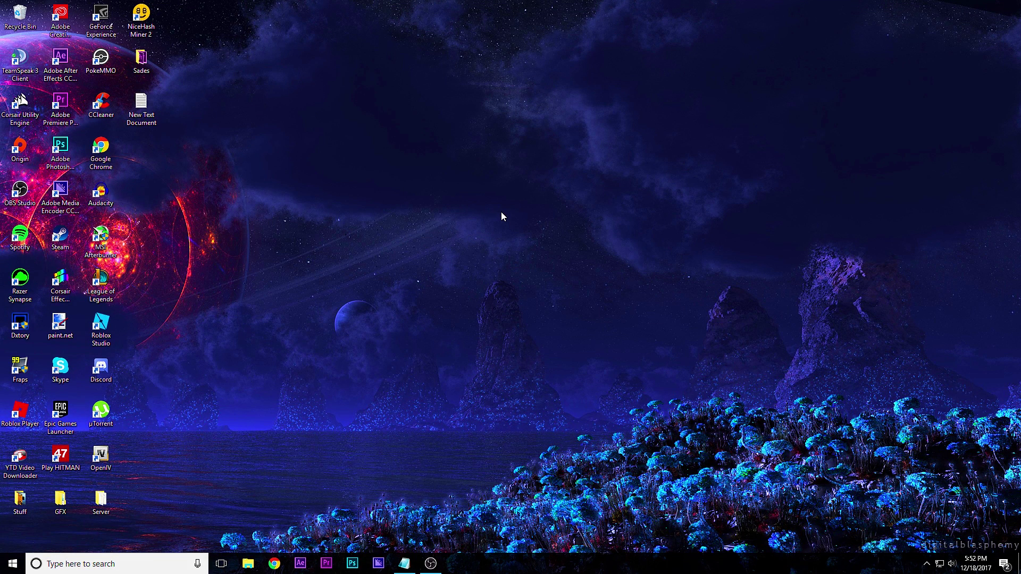
Step: Open %ProgramData% via Run and attempt to delete the Origin folder, which is reported in use
key(super+r)
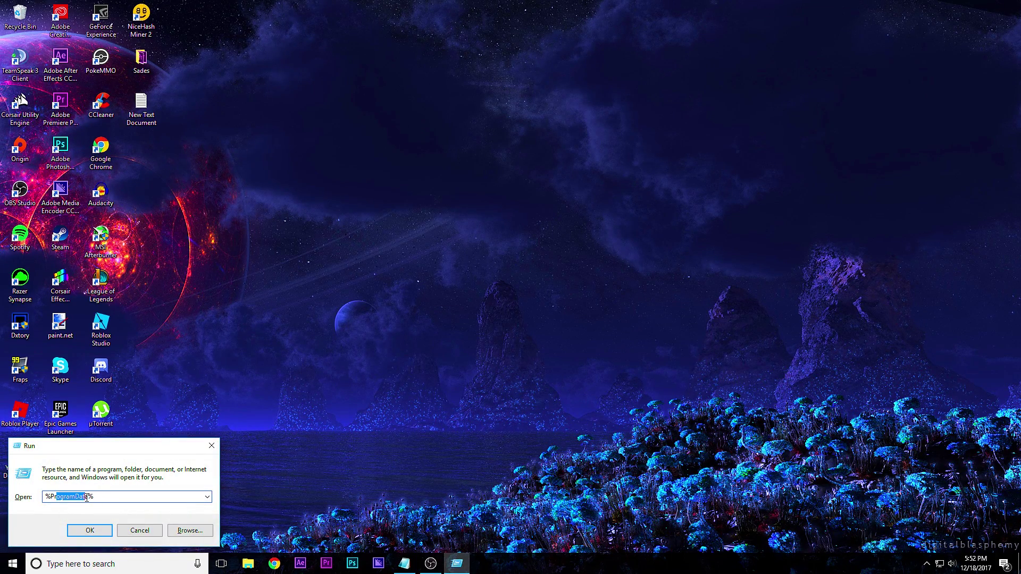
click(53, 496)
click(96, 531)
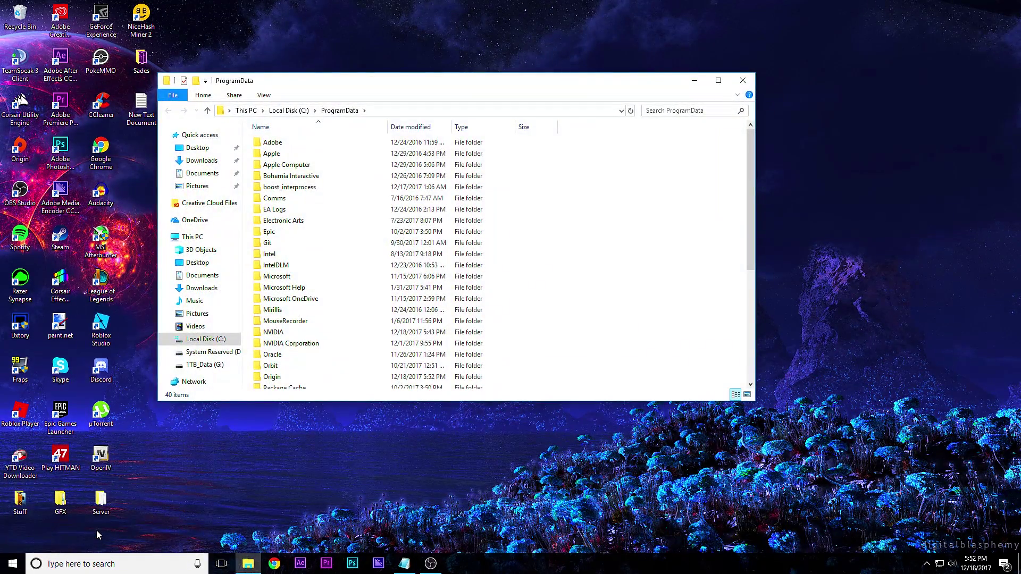
scroll(321, 258, down, 3)
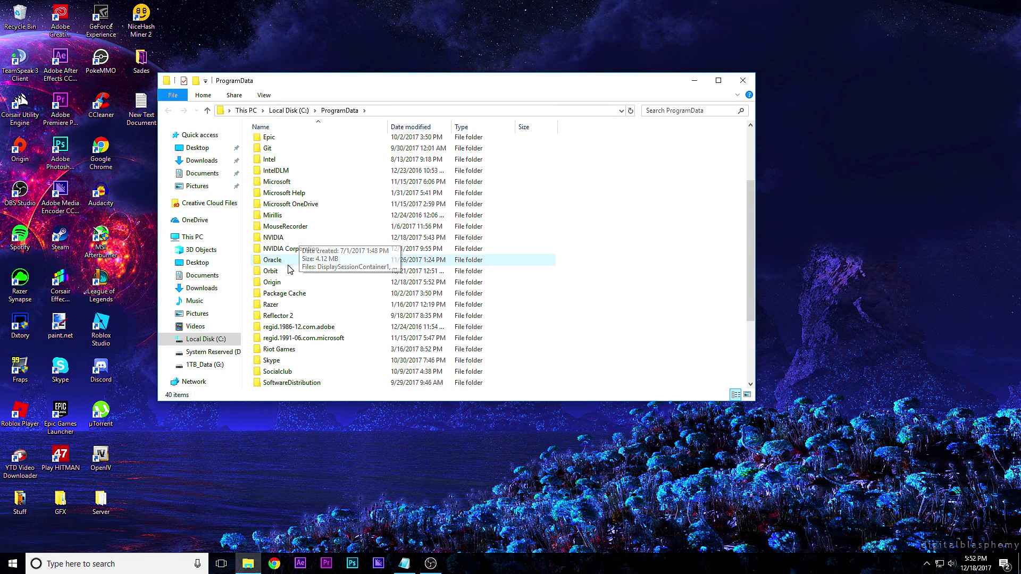
right_click(290, 286)
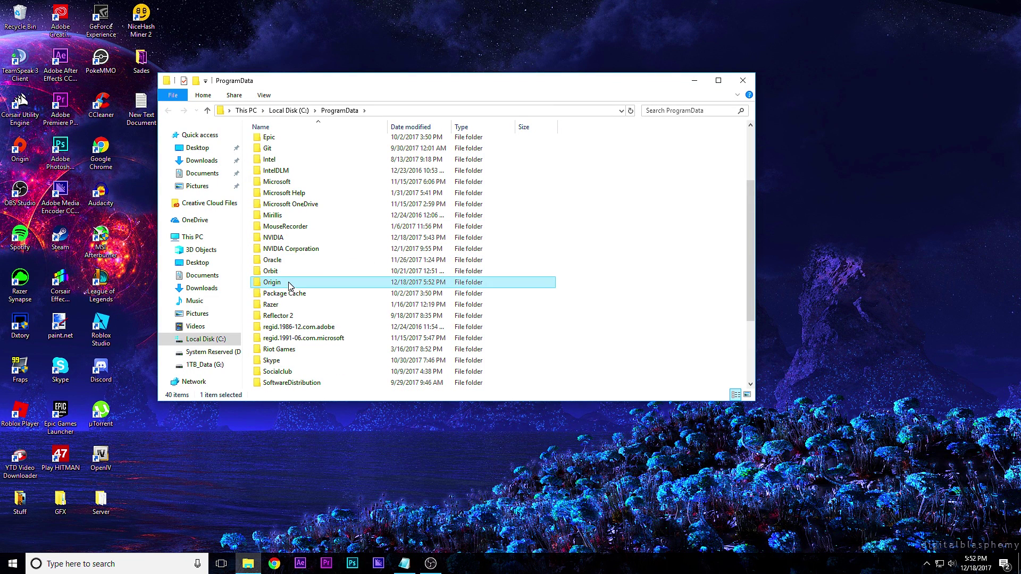
click(321, 495)
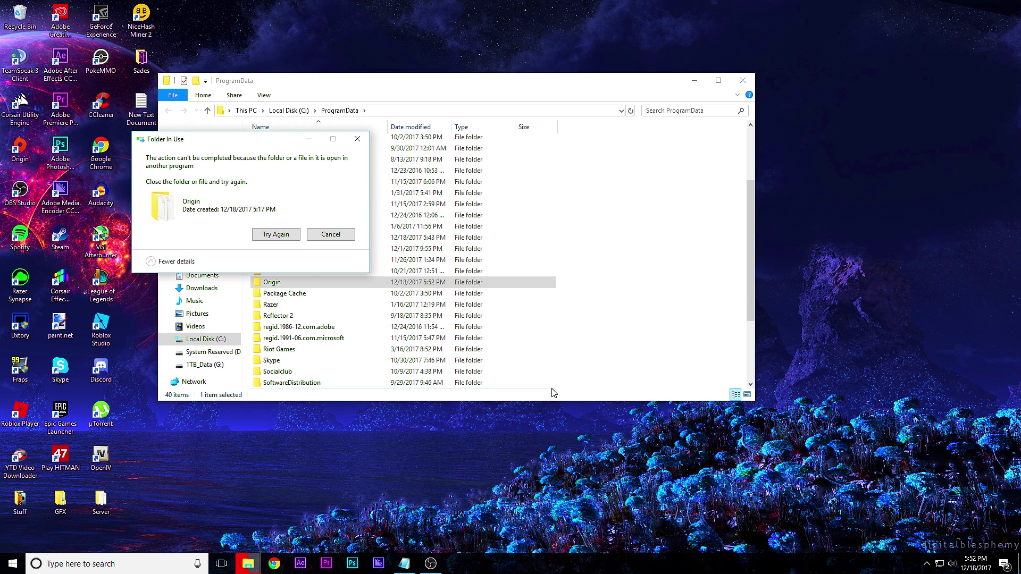
Step: End the OriginWebHelperService process in Task Manager
click(96, 564)
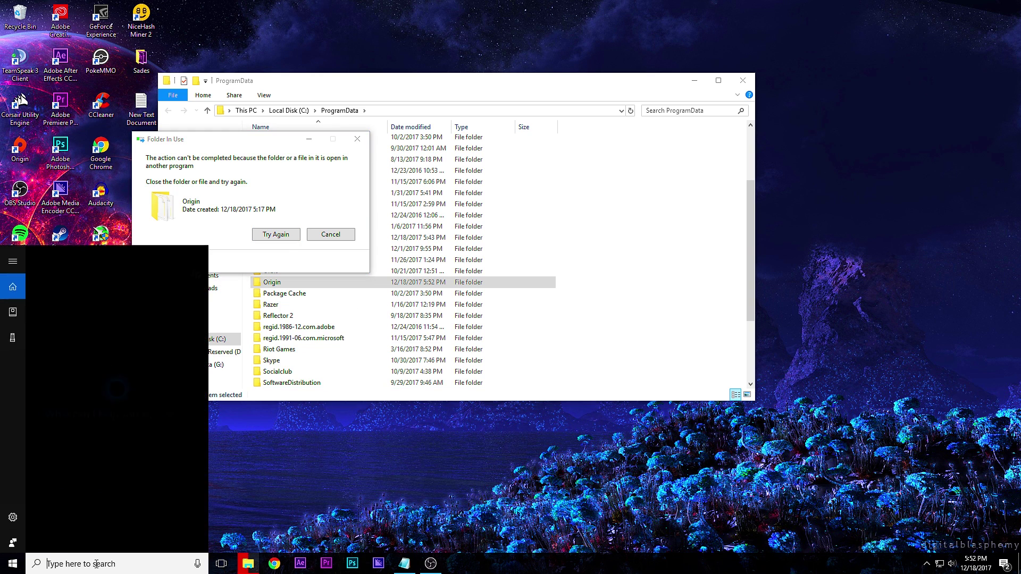
text(task)
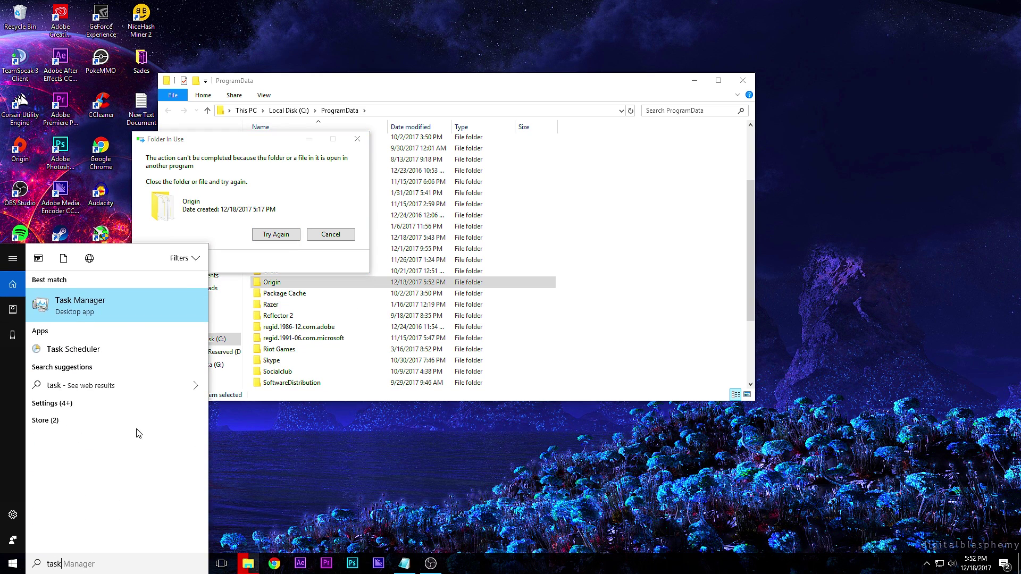
click(119, 303)
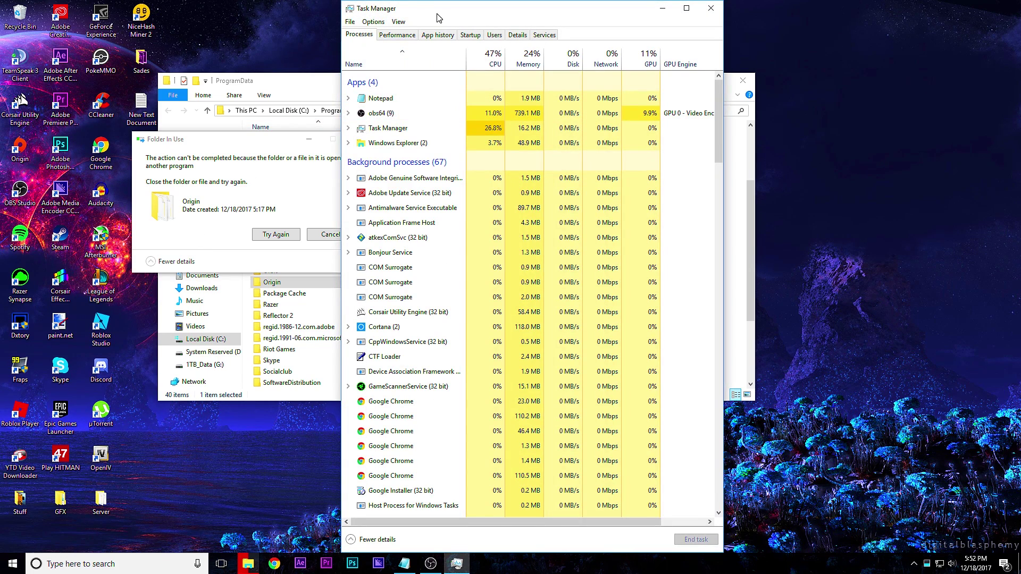
drag(436, 13, 393, 16)
scroll(384, 261, down, 8)
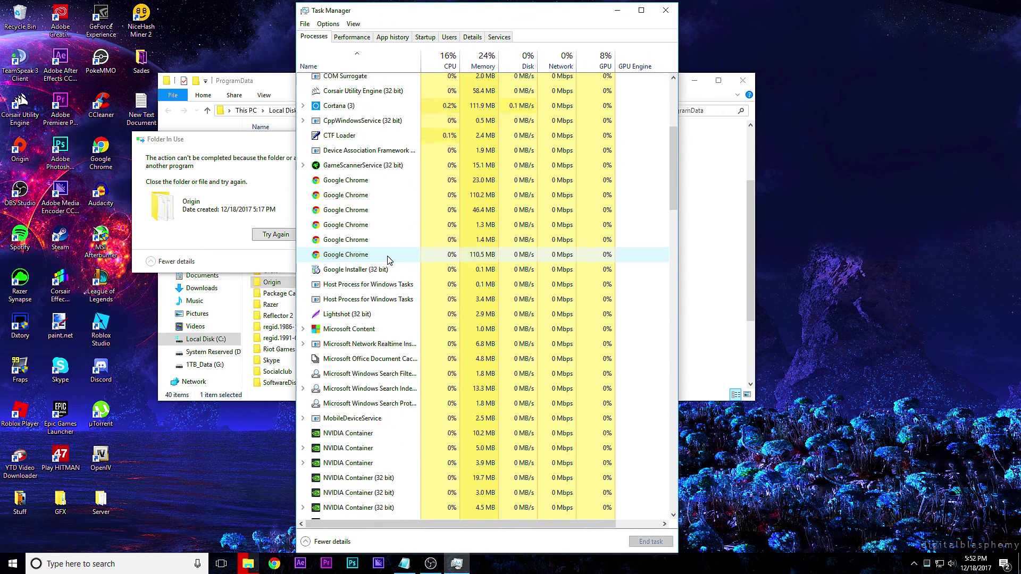
scroll(390, 252, down, 3)
click(340, 343)
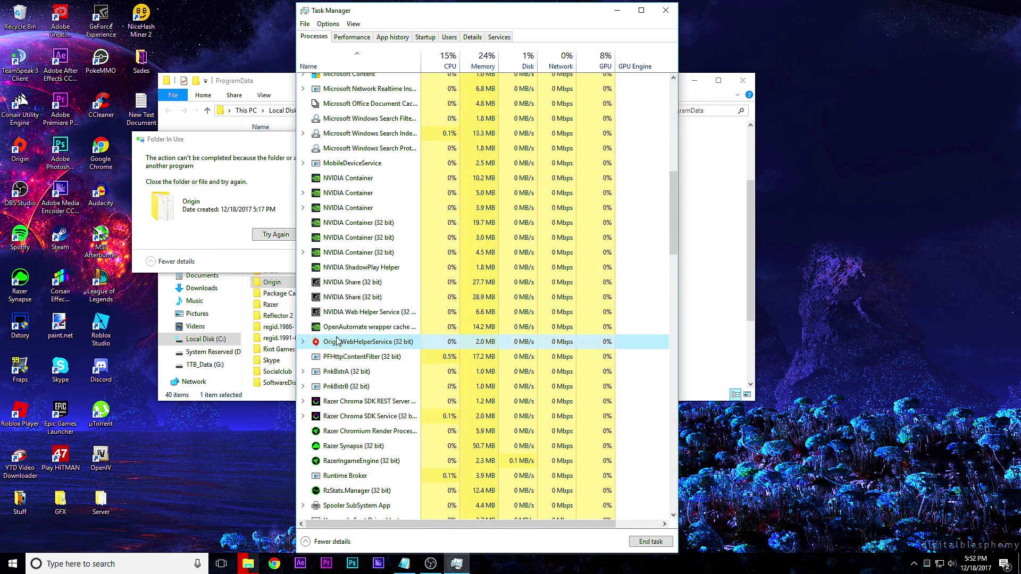
click(650, 541)
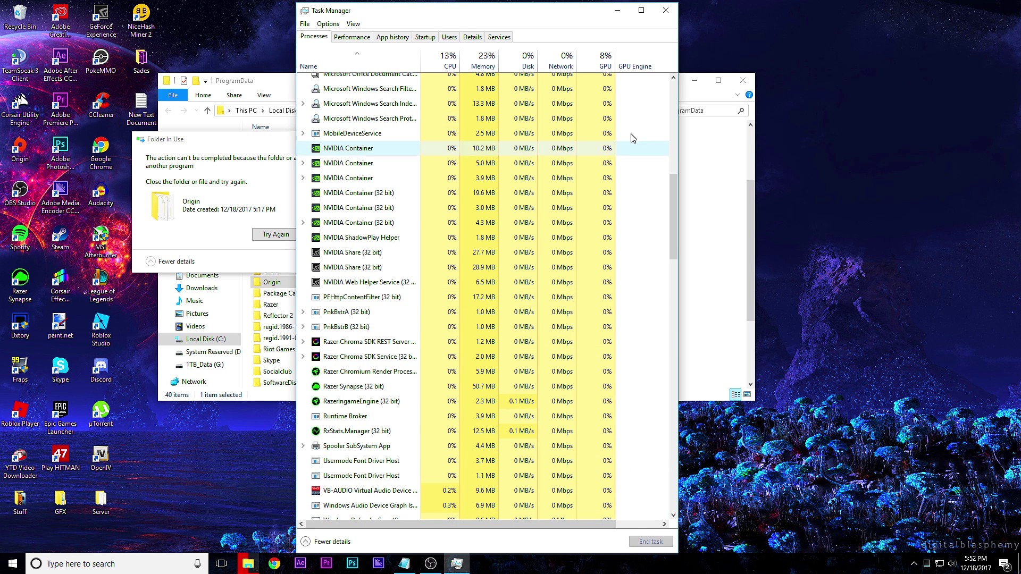
Step: Retry deleting the Origin folder so it is removed, and close the ProgramData window
click(665, 12)
click(287, 234)
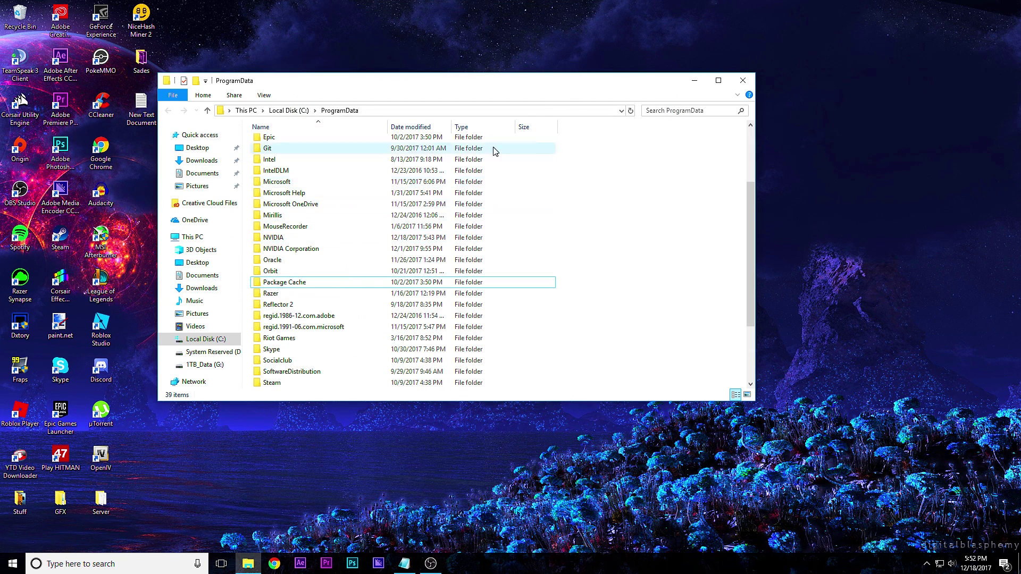
click(742, 82)
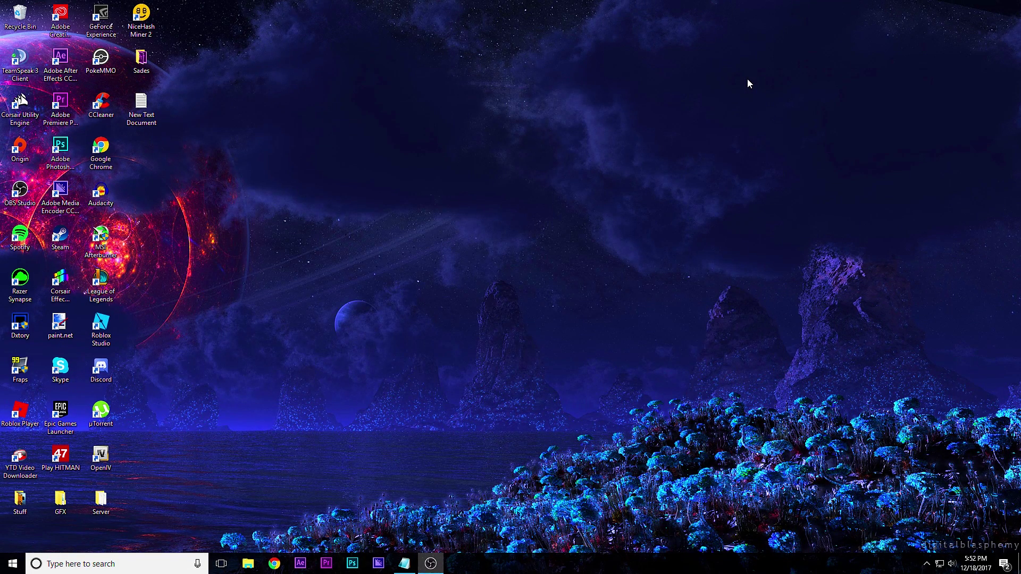
Step: In msconfig, hide Microsoft services, disable and apply all others, then open the startup programs list
click(154, 567)
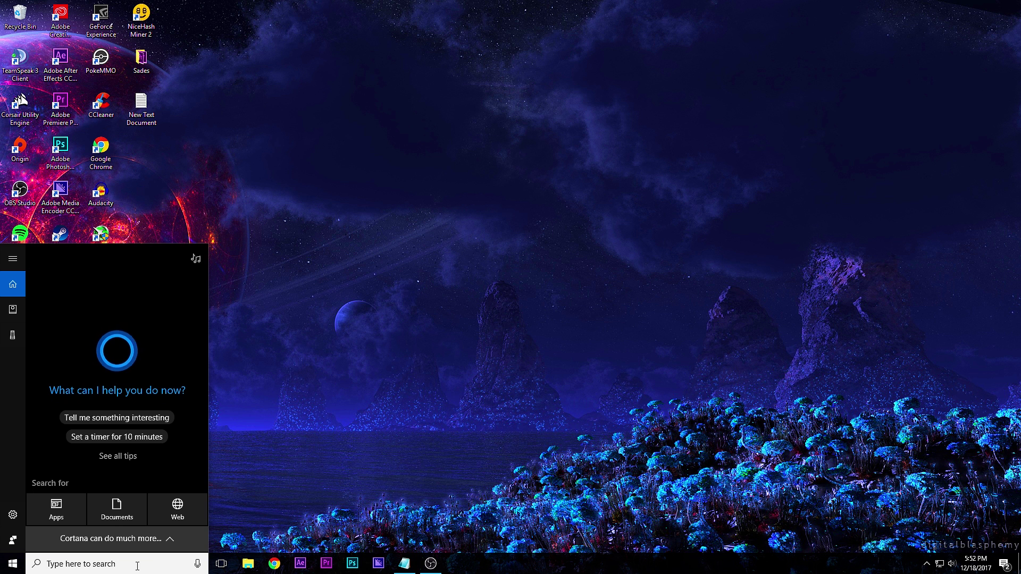
text(msco)
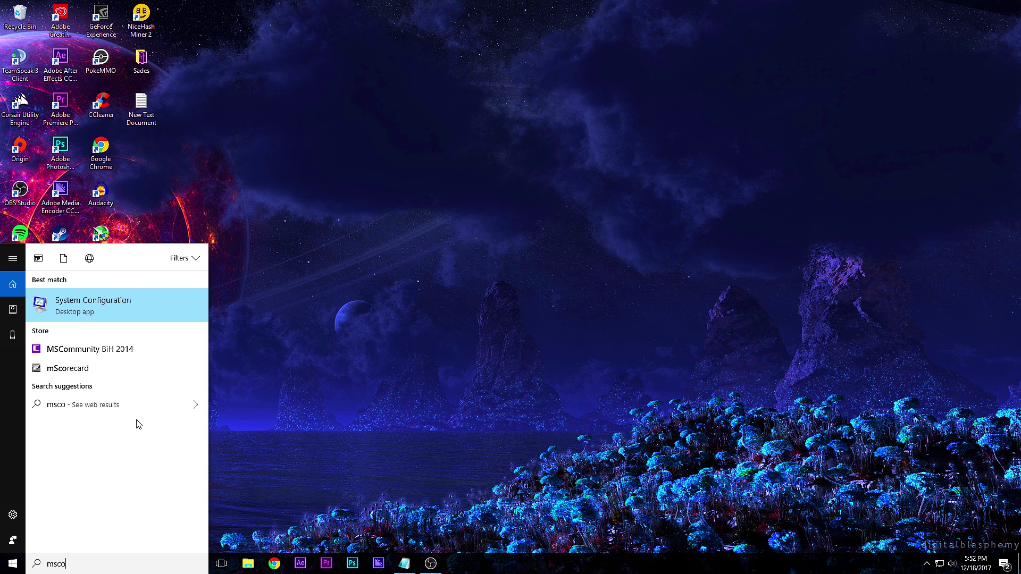
click(77, 309)
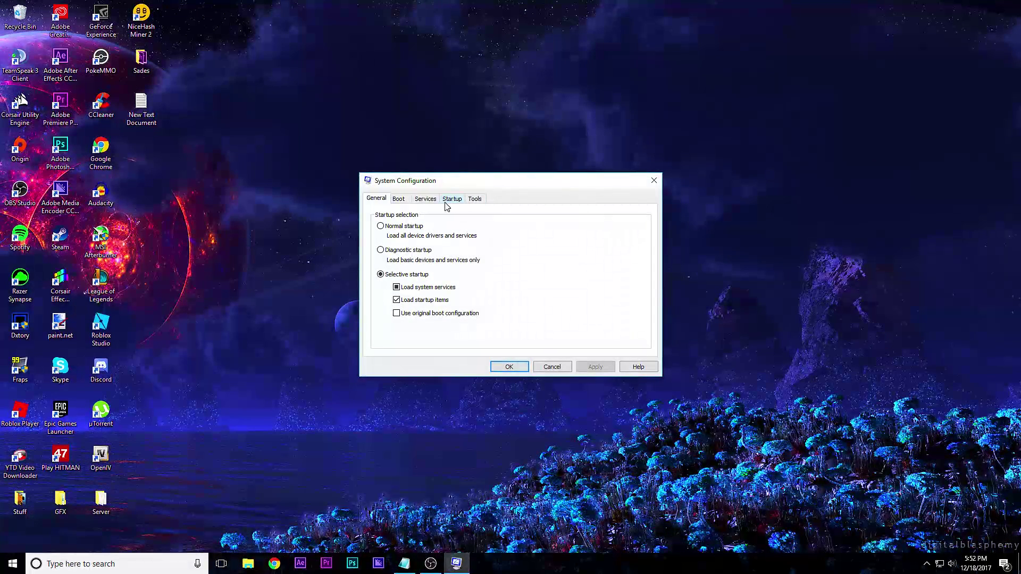
click(432, 200)
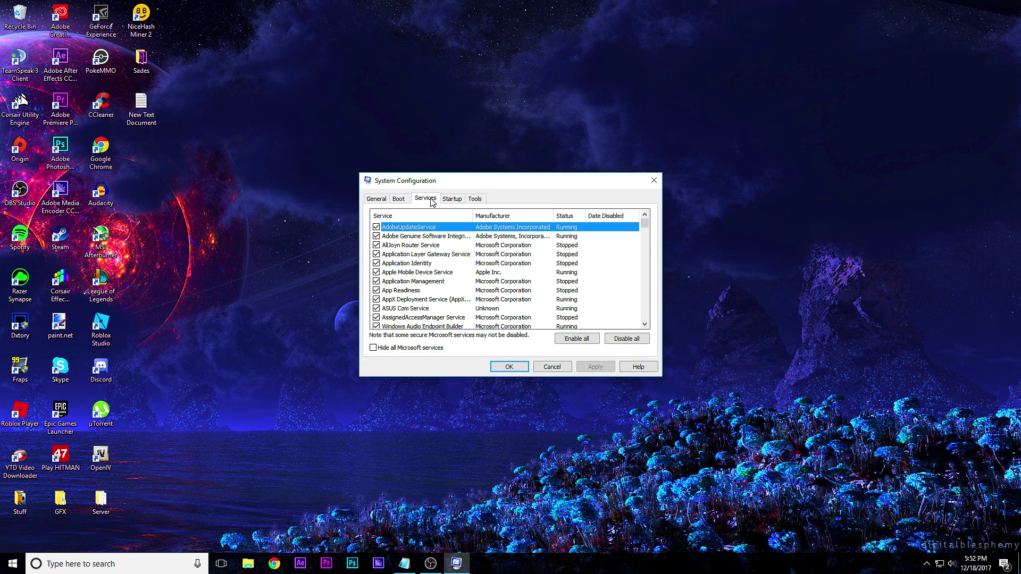
click(403, 351)
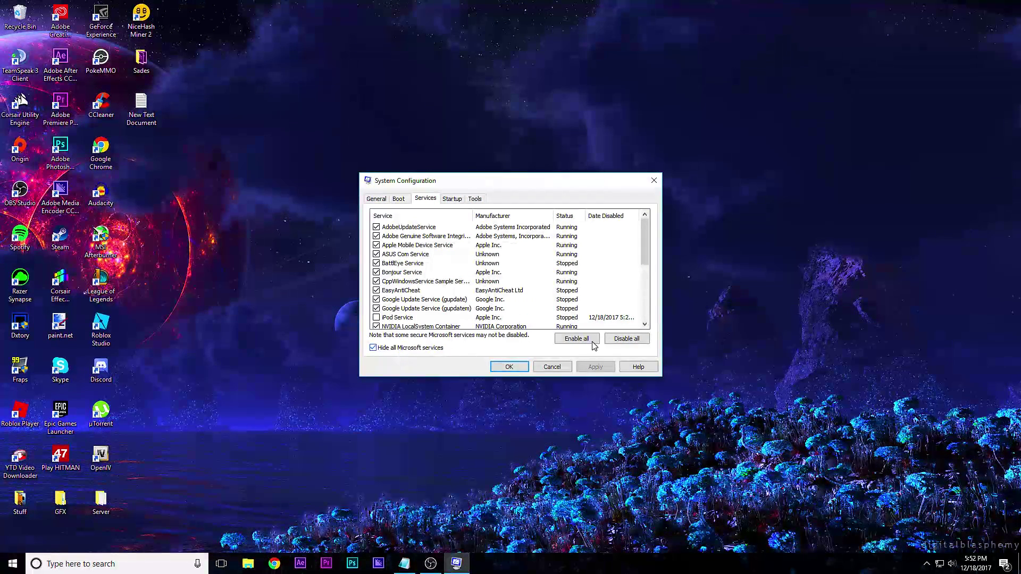
click(616, 341)
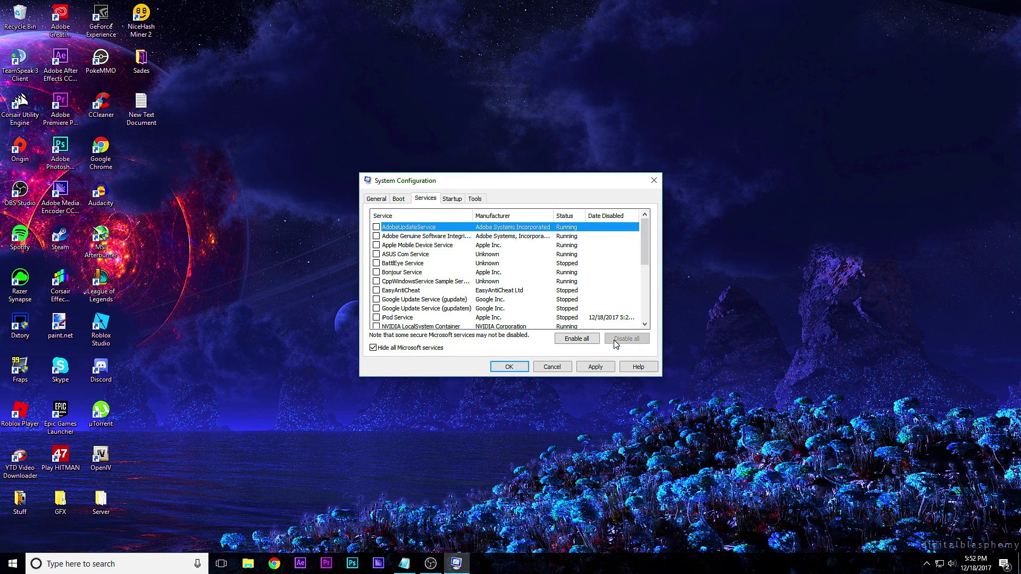
click(596, 367)
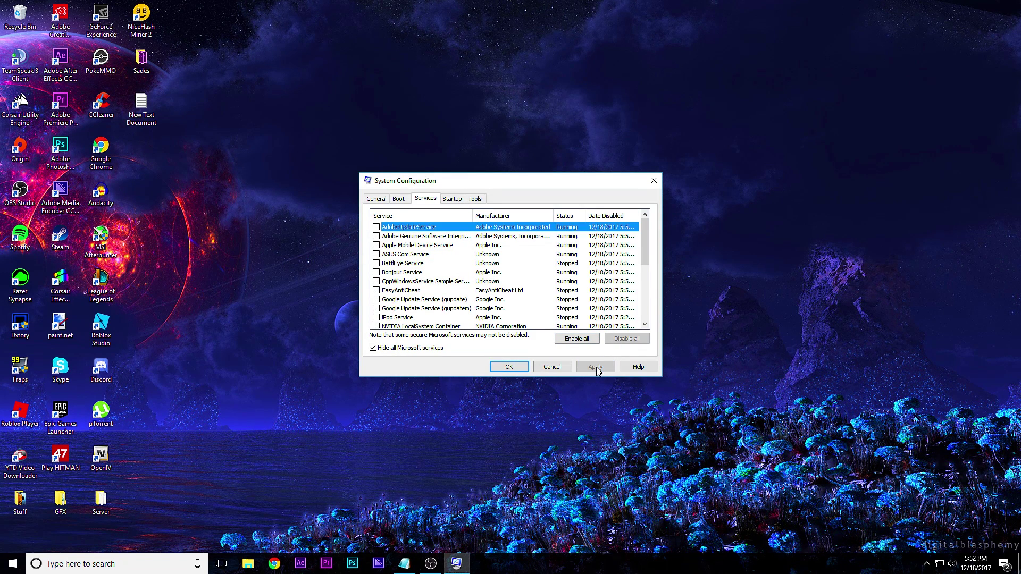
click(453, 200)
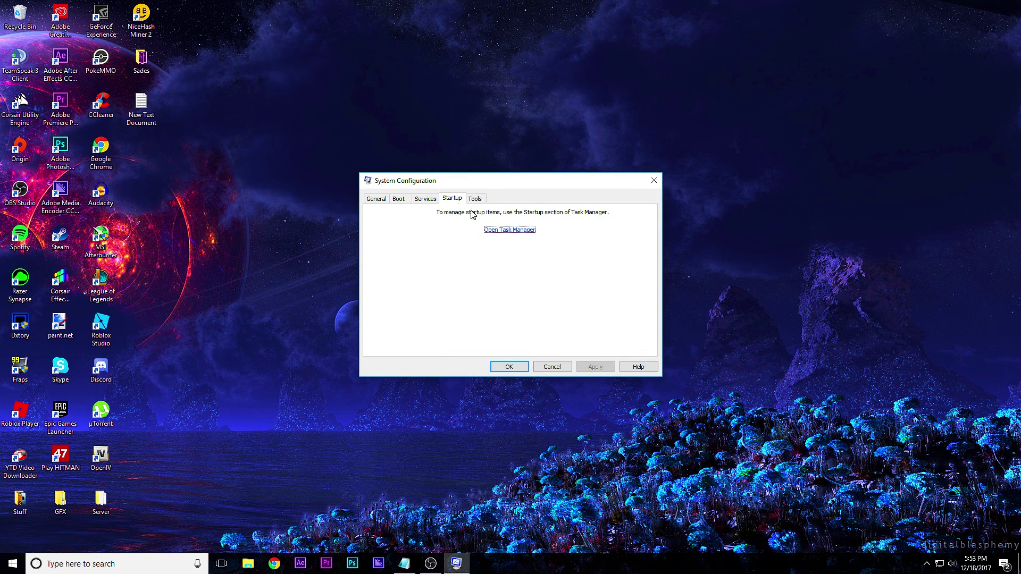
click(509, 229)
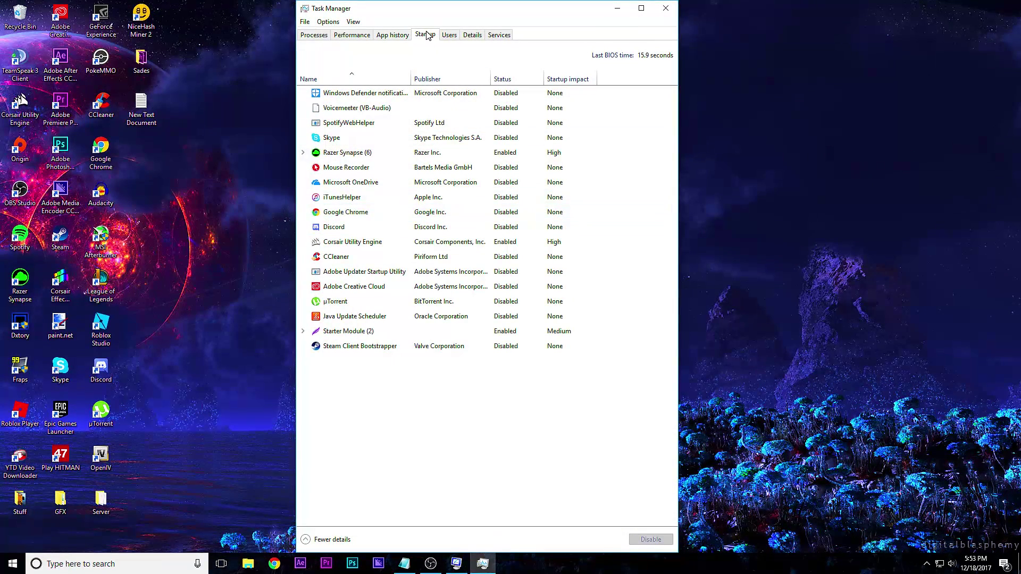
Step: Disable Razer Synapse, Corsair Utility Engine and Starter Module (2) at startup, then close Task Manager
right_click(502, 154)
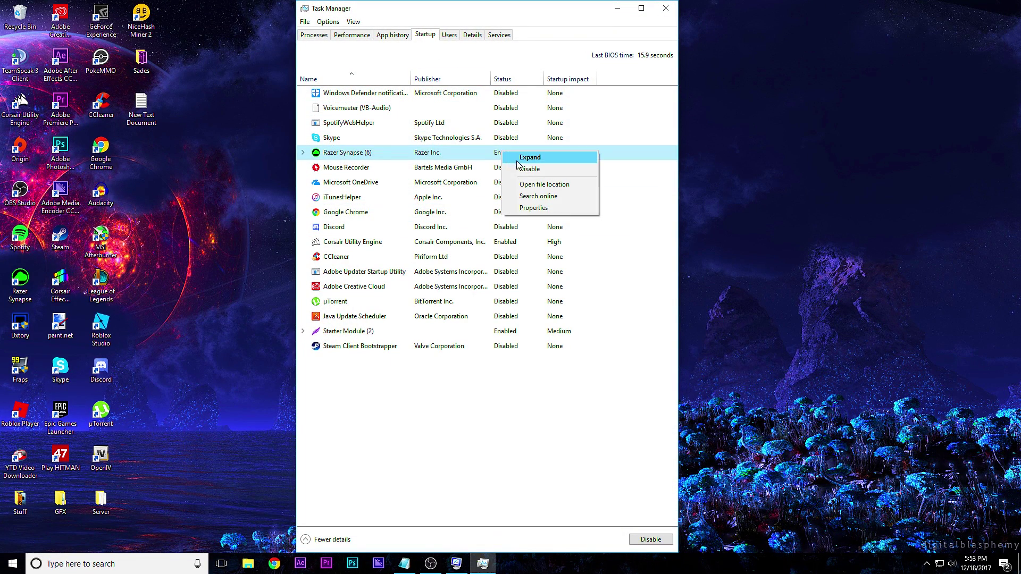
click(519, 160)
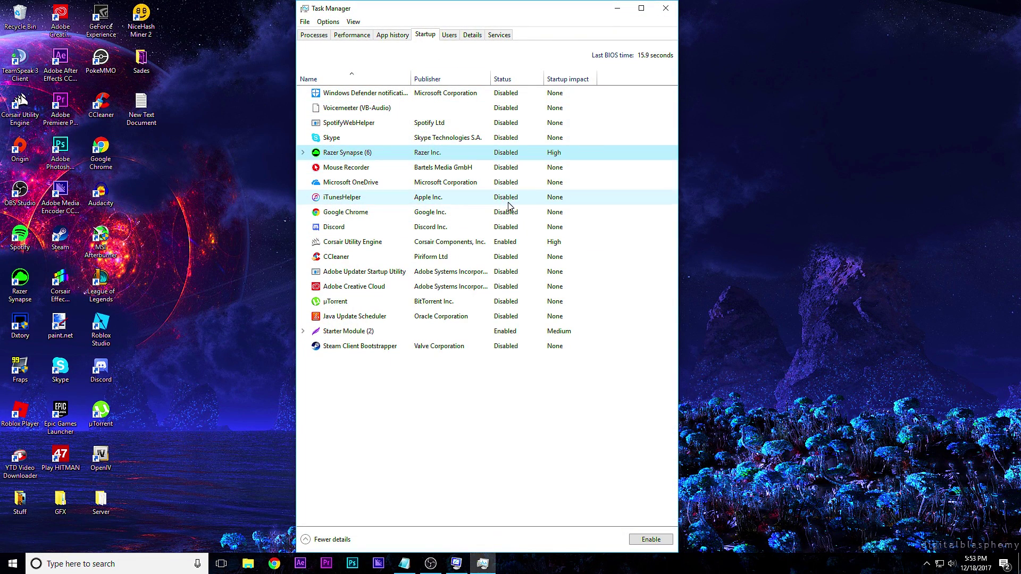
right_click(504, 243)
click(525, 254)
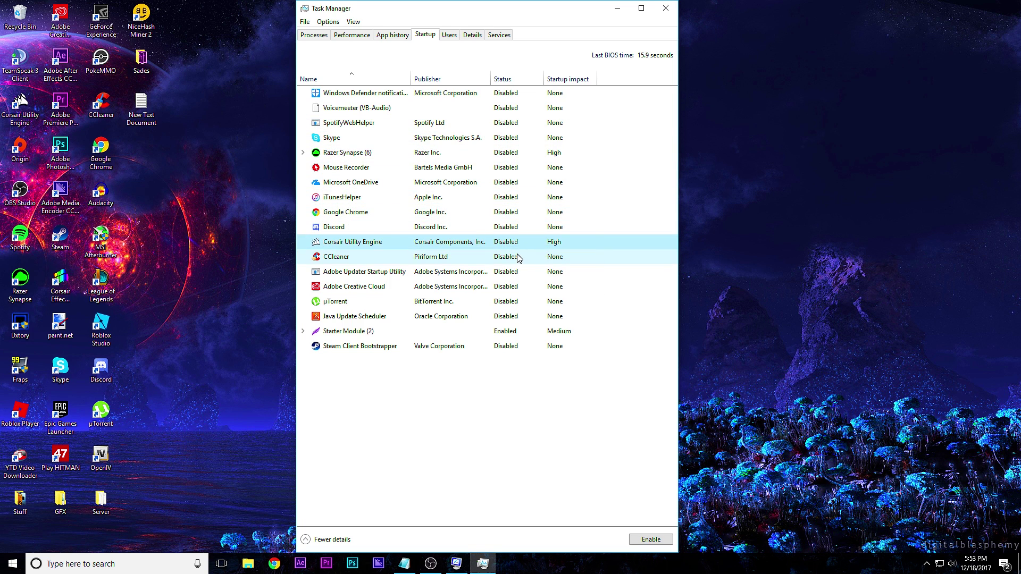
right_click(510, 333)
click(530, 353)
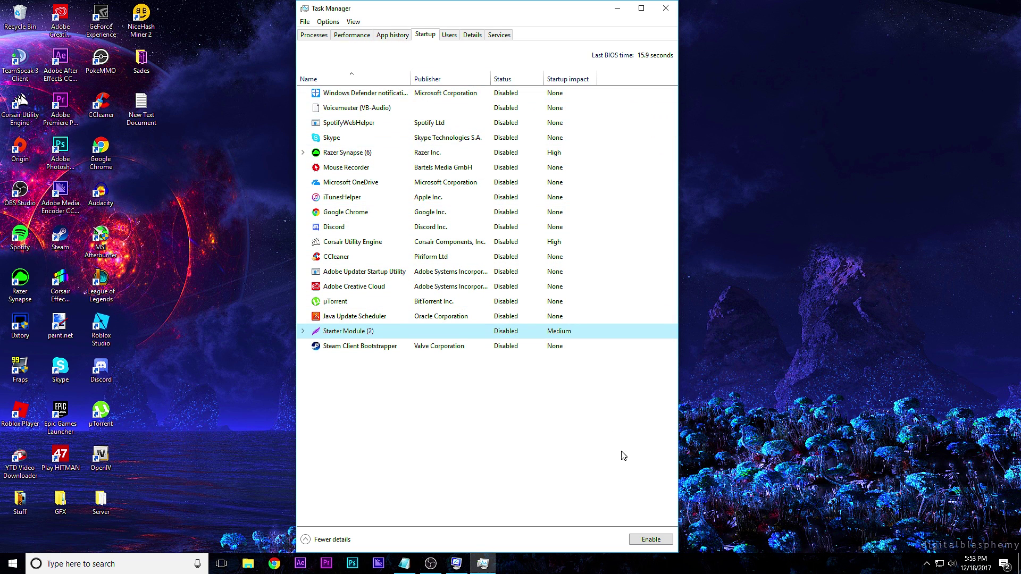
click(665, 8)
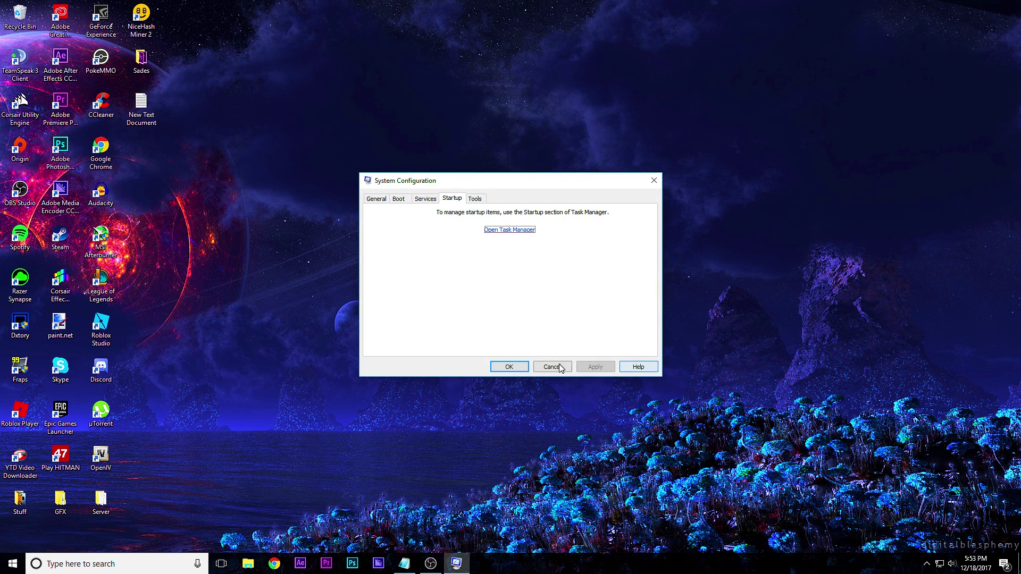
Step: Confirm the clean-boot changes with OK in System Configuration
click(509, 367)
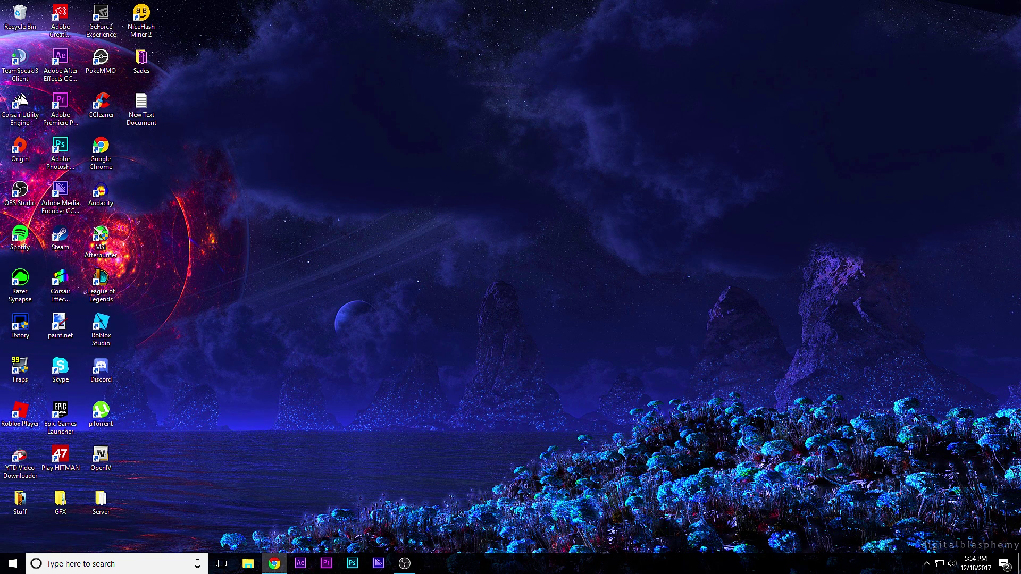
Step: Relaunch Origin from its desktop icon
click(20, 193)
click(365, 91)
drag(275, 67, 750, 422)
double_click(31, 149)
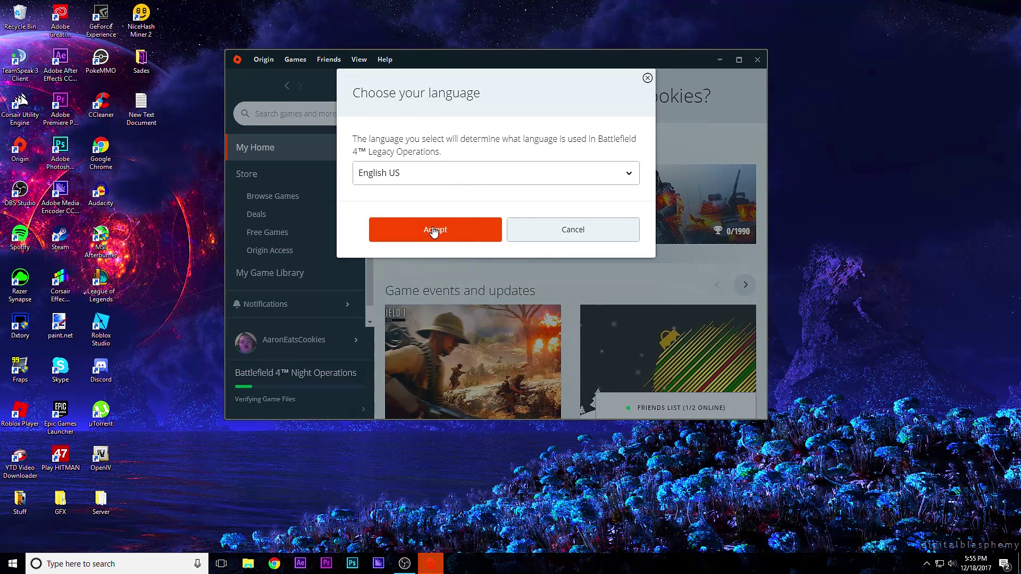
Step: Accept English US for the Legacy Operations and China Rising add-ons
drag(426, 142, 511, 142)
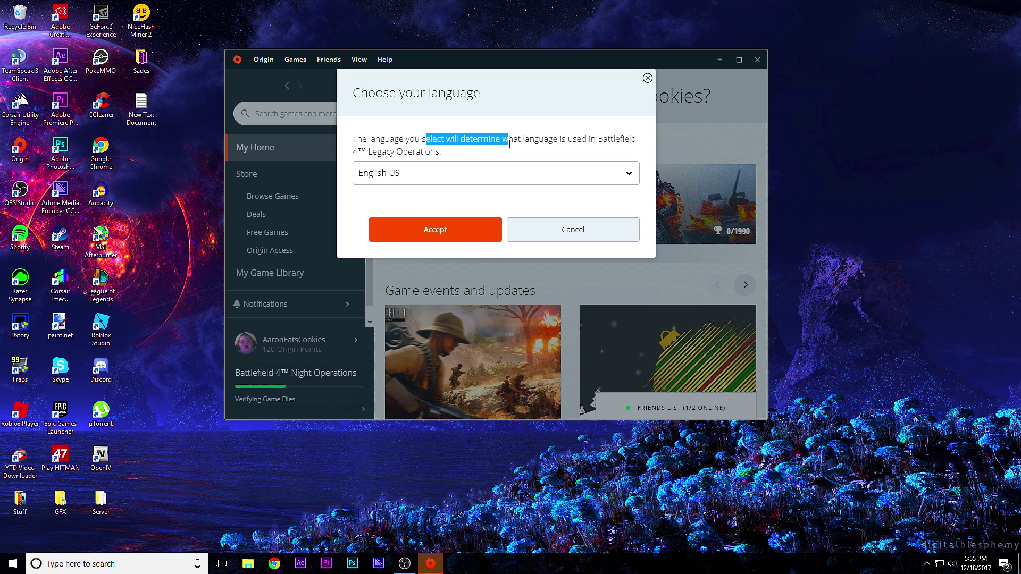
click(511, 144)
click(453, 229)
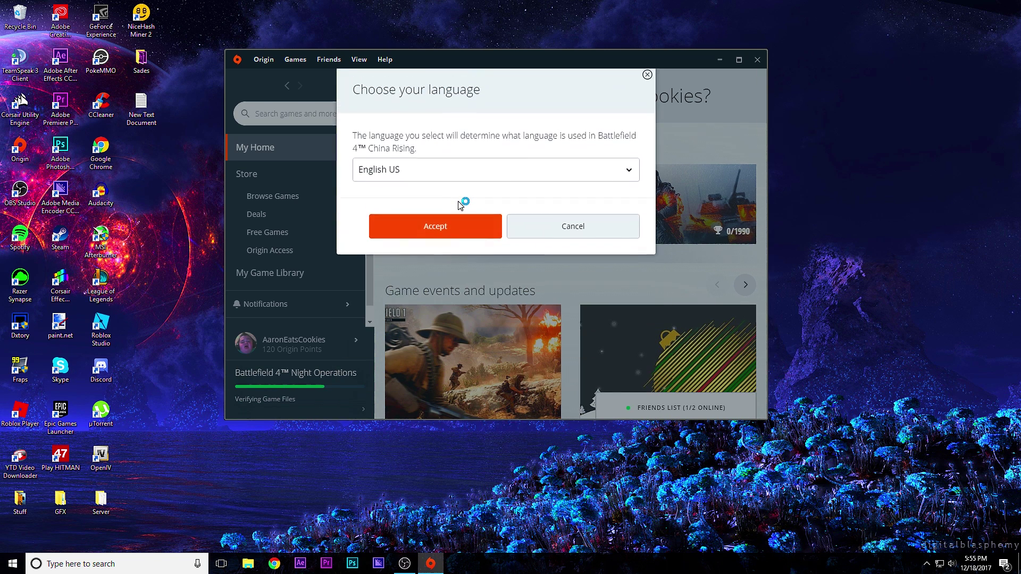
click(429, 232)
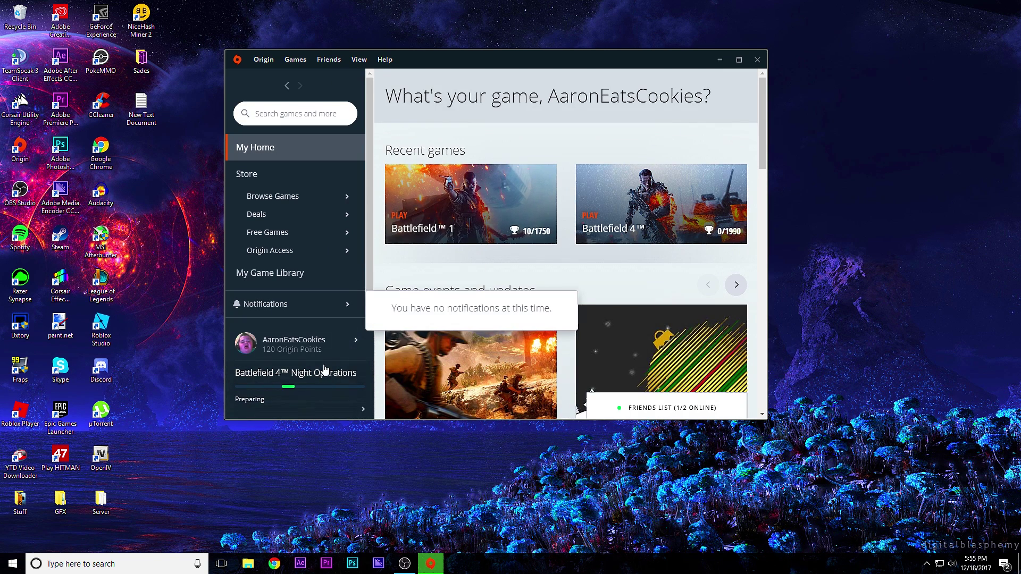
Step: Open the download queue showing Battlefield 3 verifying game files
click(311, 344)
click(410, 275)
click(298, 375)
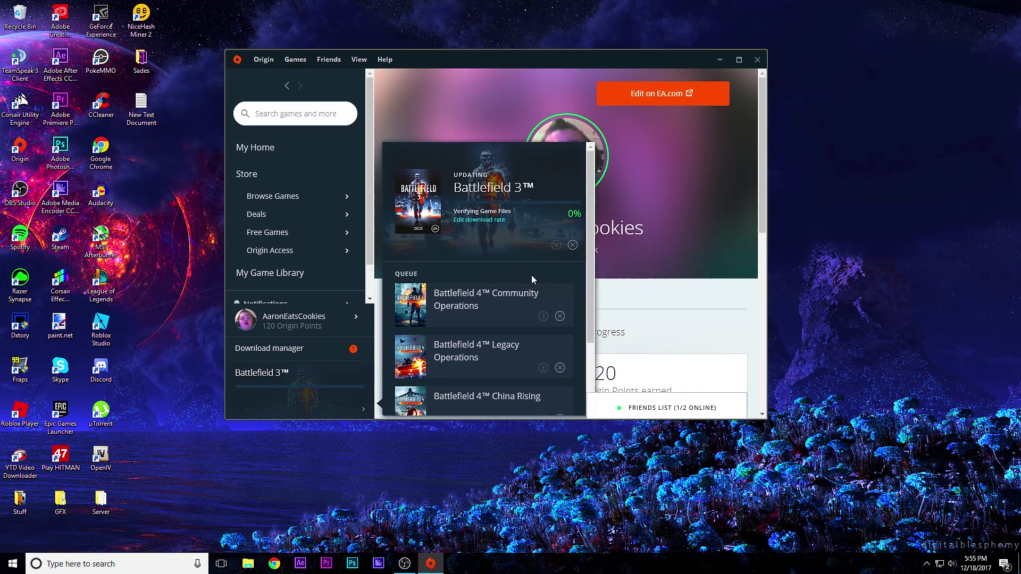